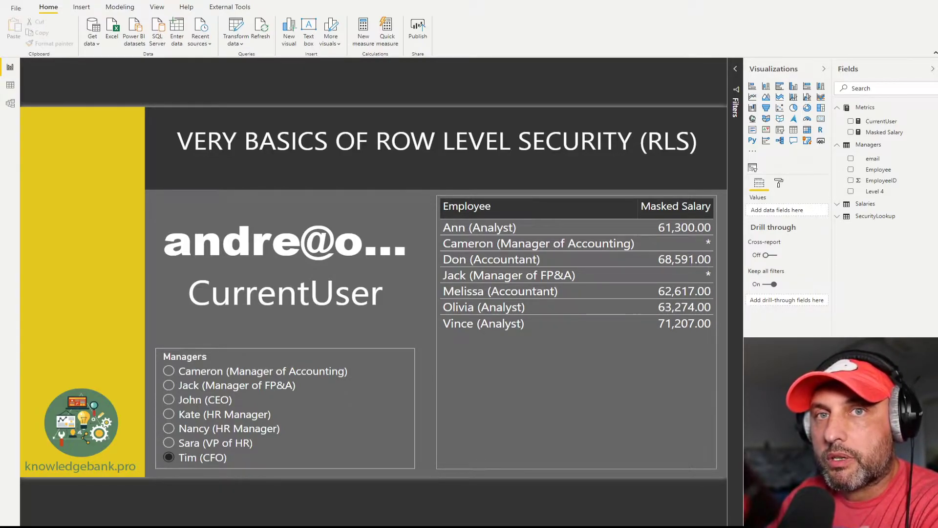
Review the CurrentUser measure's formula and card, then bring up the role and security features
{"action": "left_click", "coordinate": [881, 121]}
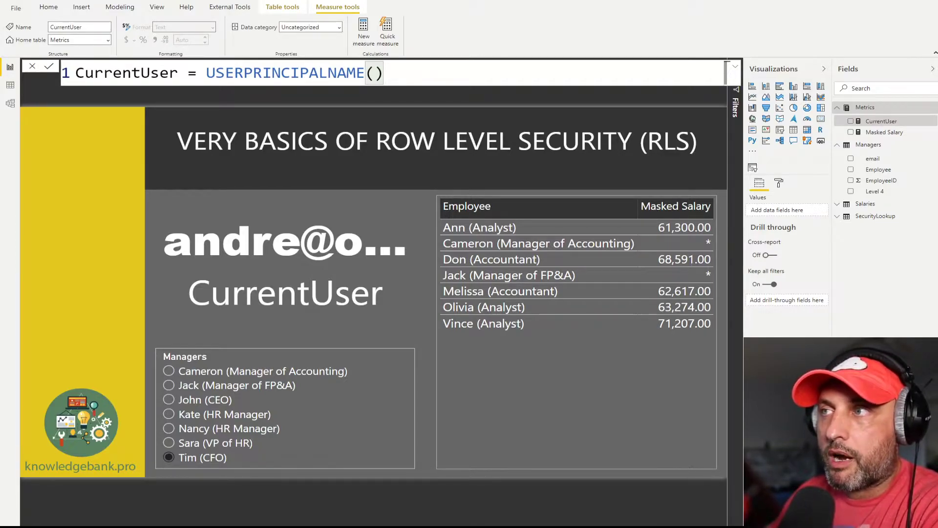
{"action": "left_click", "coordinate": [350, 293]}
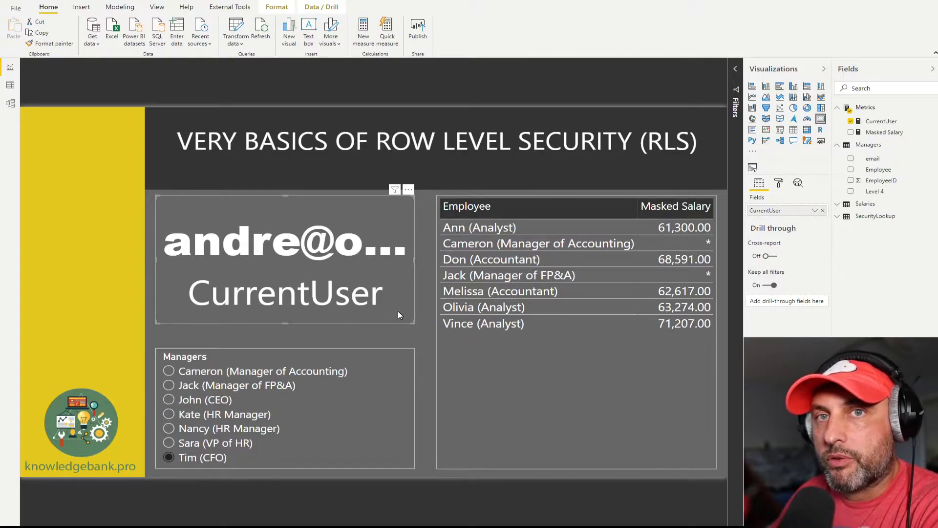
{"action": "left_click", "coordinate": [120, 7]}
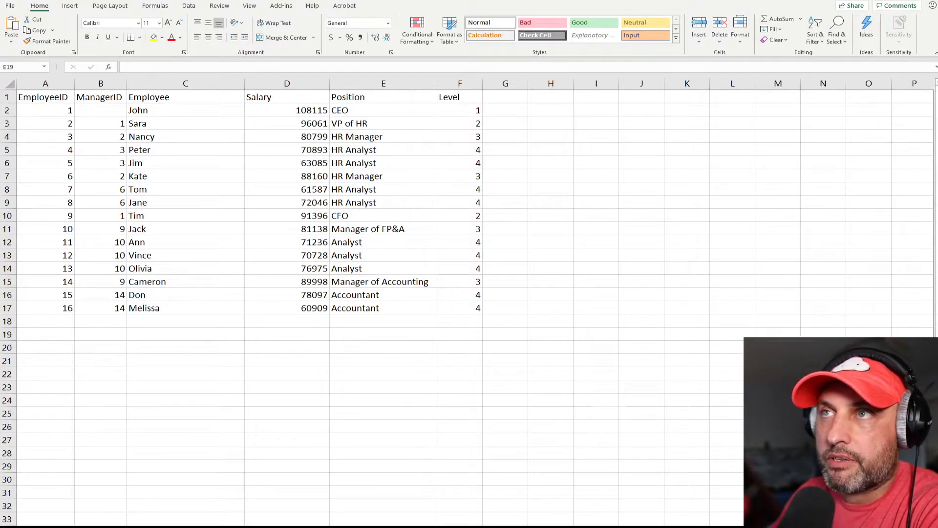
Select the first EmployeeID and the ManagerID column values in the employee sheet
{"action": "left_click", "coordinate": [64, 115]}
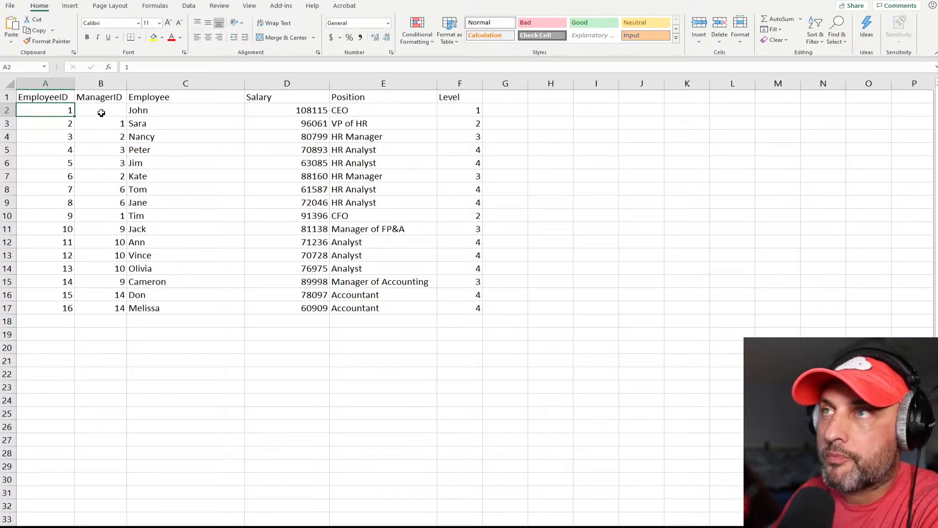
{"action": "left_click_drag", "start_coordinate": [124, 100], "coordinate": [124, 309]}
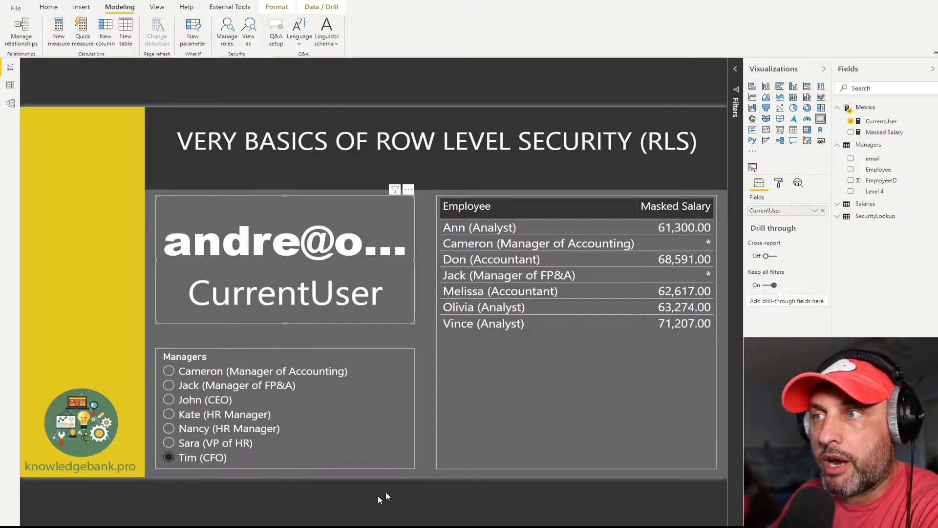
Filter the salary table by John (CEO), then Tim (CFO), ending on Sara (VP of HR)
{"action": "left_click", "coordinate": [205, 402]}
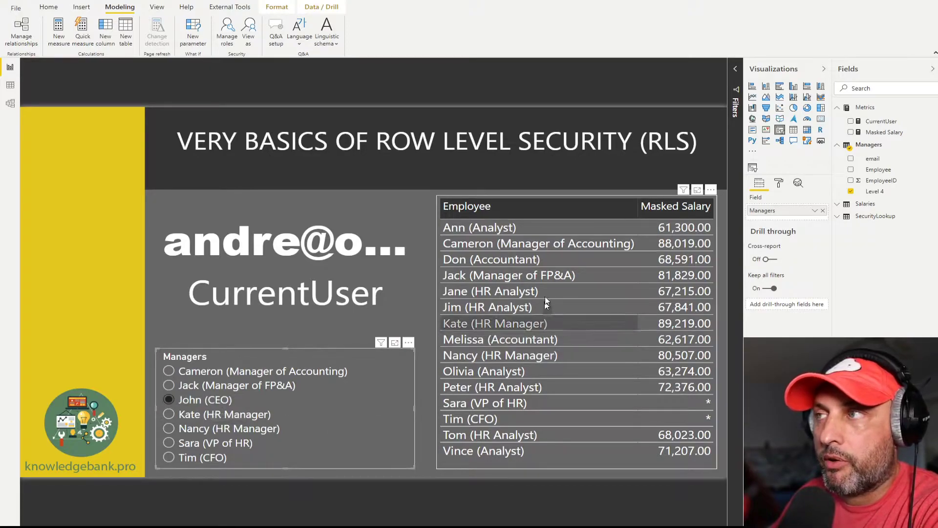
{"action": "left_click", "coordinate": [203, 458]}
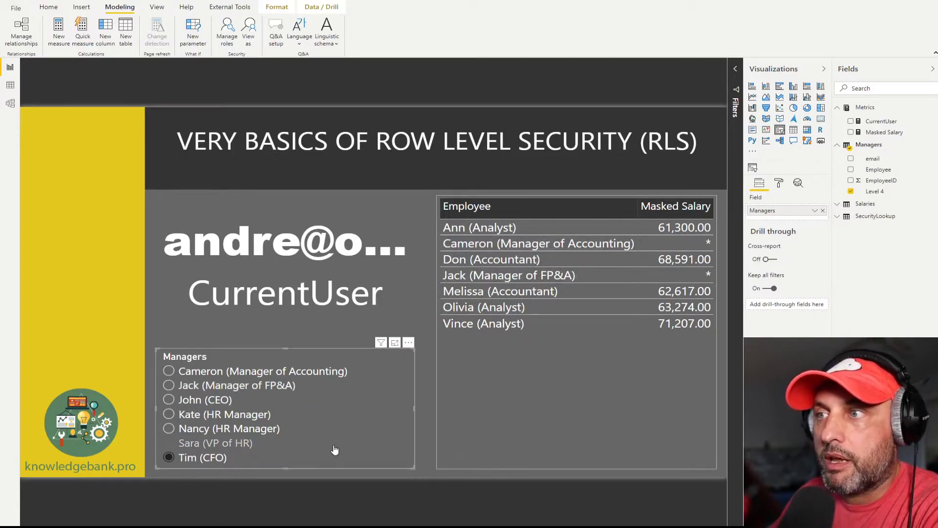
{"action": "left_click", "coordinate": [238, 445]}
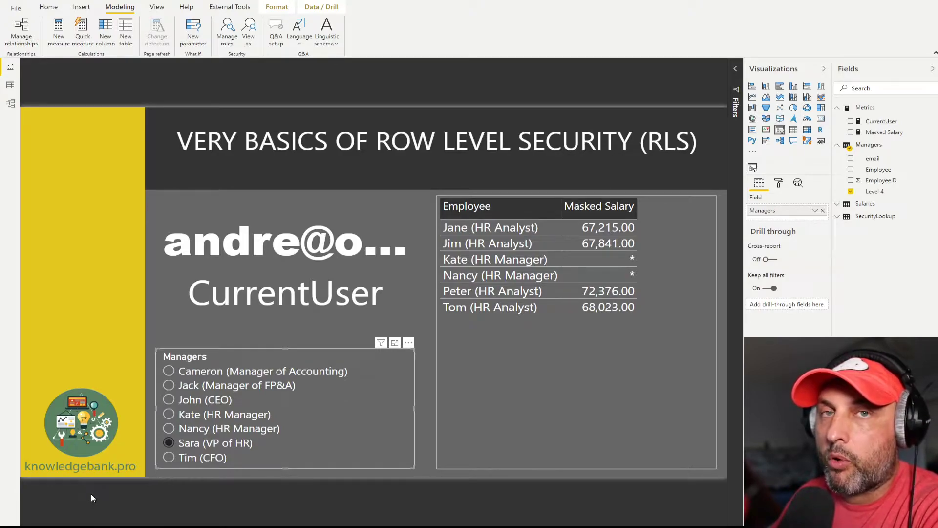
Toggle the Tim (CFO) slicer filter off and on, leaving his seven finance staff listed
{"action": "left_click", "coordinate": [195, 465]}
{"action": "left_click", "coordinate": [210, 465]}
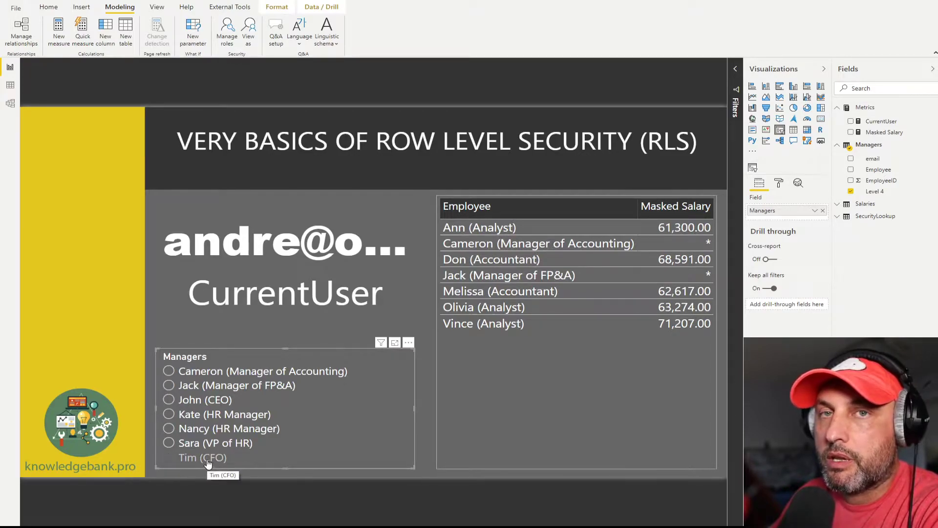
{"action": "left_click", "coordinate": [208, 463]}
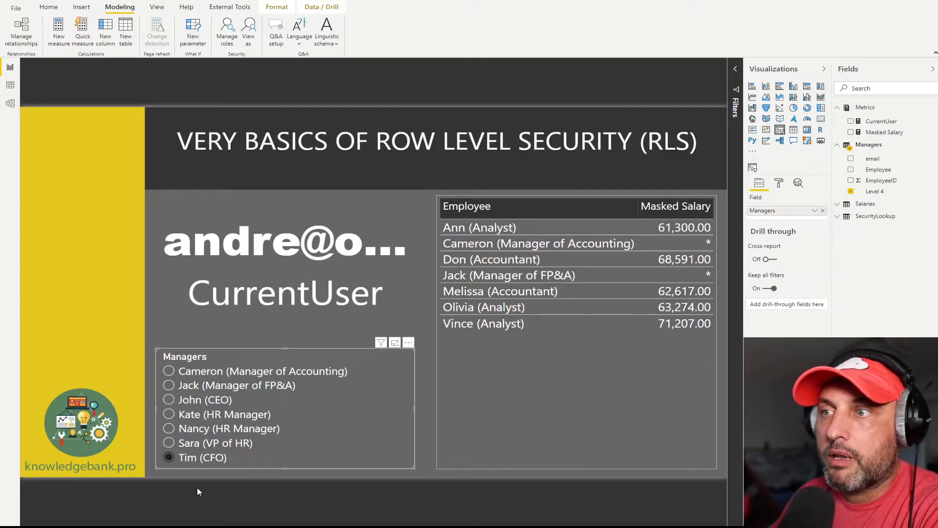
{"action": "left_click", "coordinate": [220, 458]}
{"action": "left_click", "coordinate": [223, 458]}
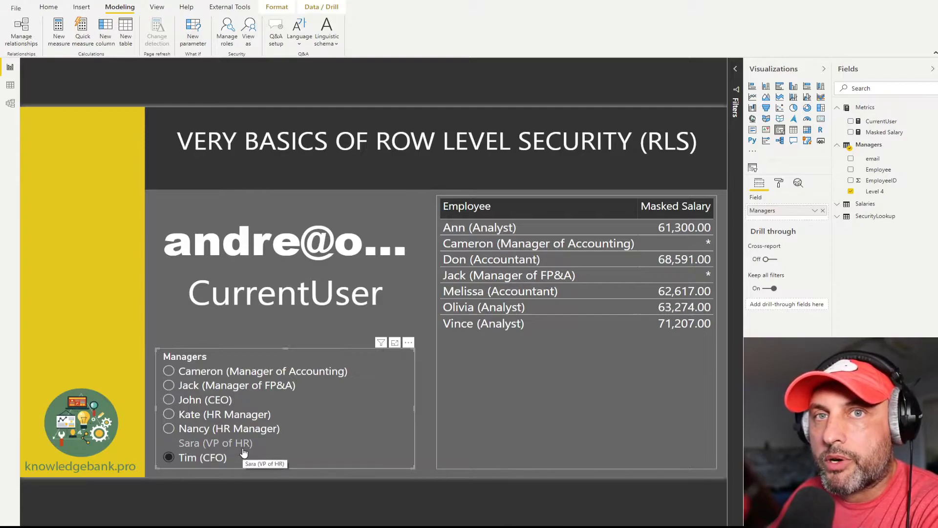
{"action": "left_click", "coordinate": [218, 459]}
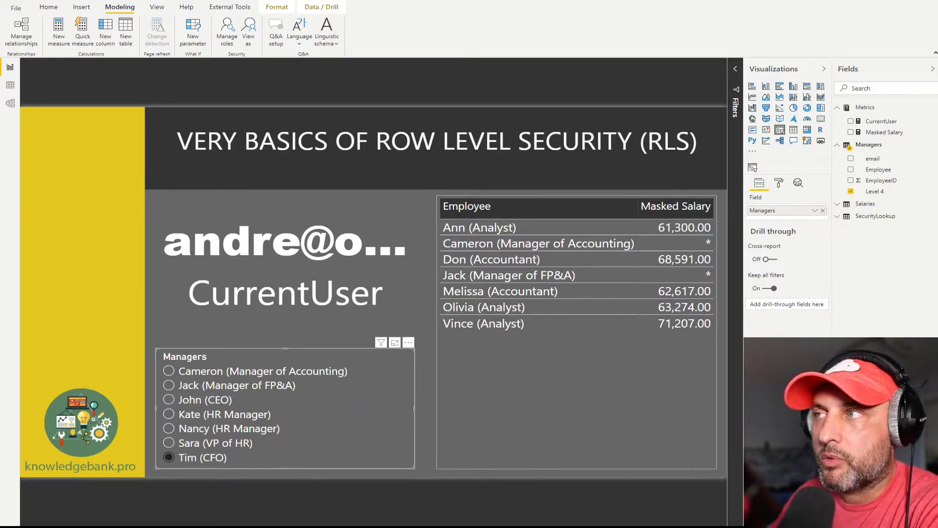
Select Sara (VP of HR) in the Managers slicer to list her six HR staff
{"action": "left_click", "coordinate": [244, 445]}
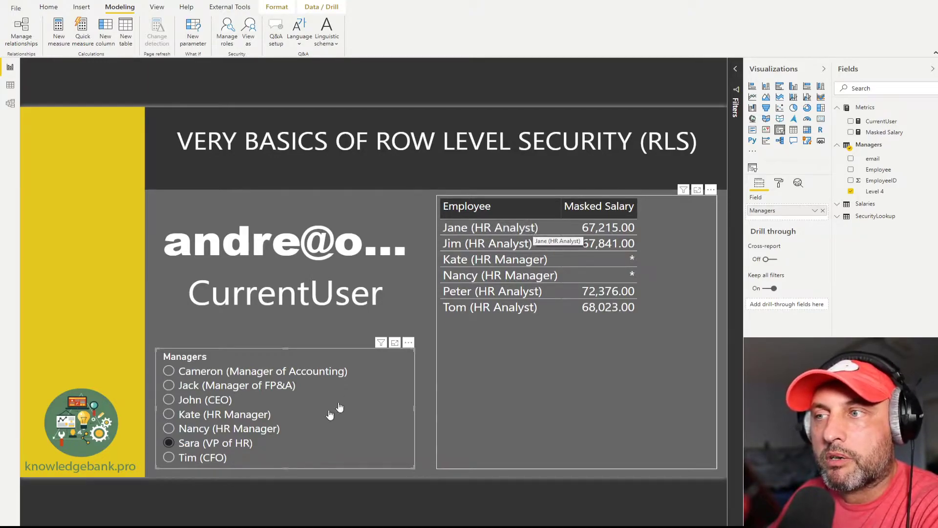
{"action": "left_click", "coordinate": [241, 446]}
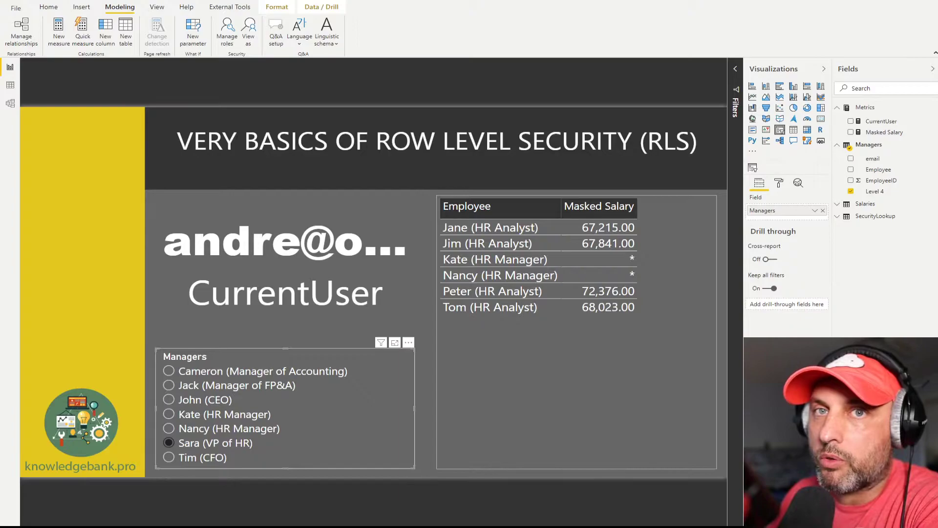
{"action": "left_click", "coordinate": [230, 39]}
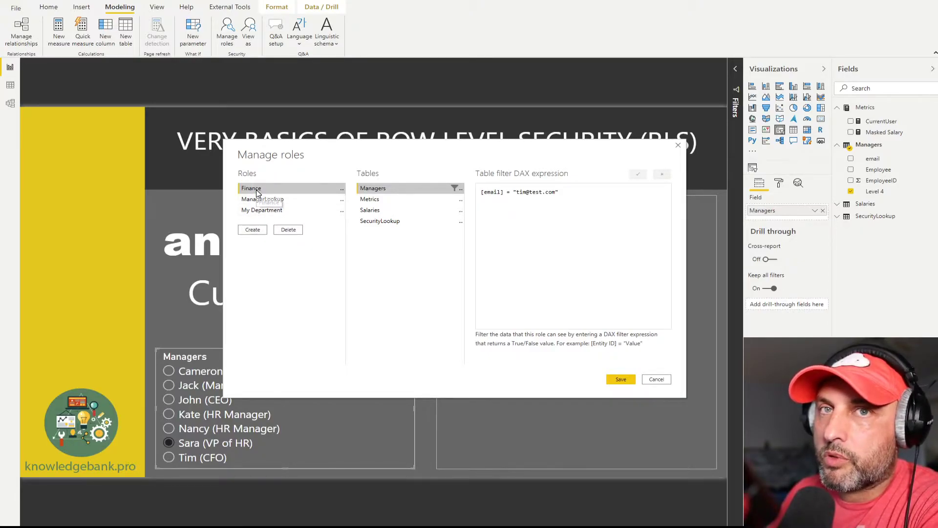
{"action": "key", "text": "Escape"}
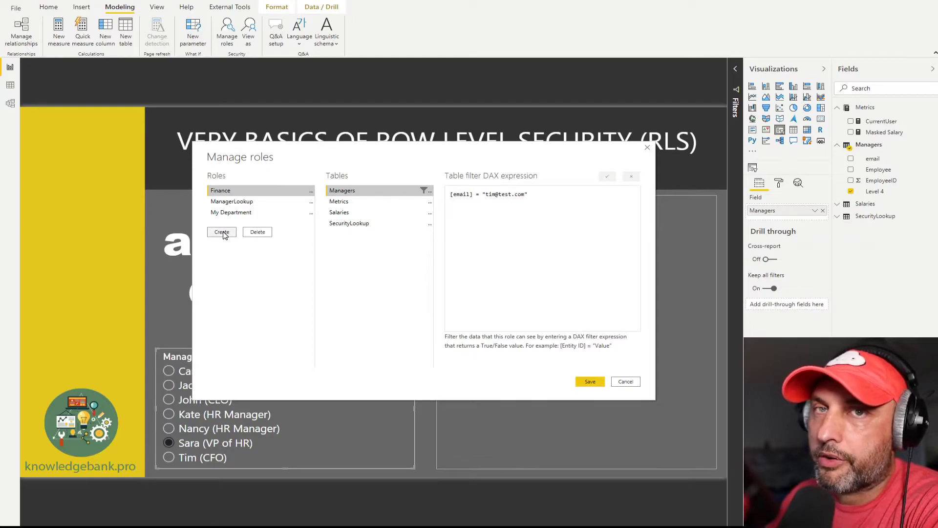
{"action": "left_click", "coordinate": [230, 213]}
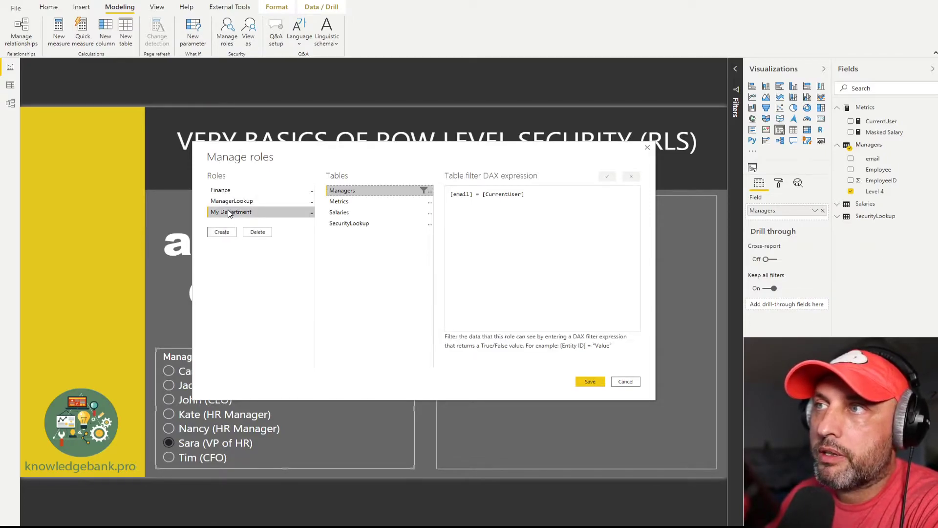
{"action": "left_click", "coordinate": [227, 201]}
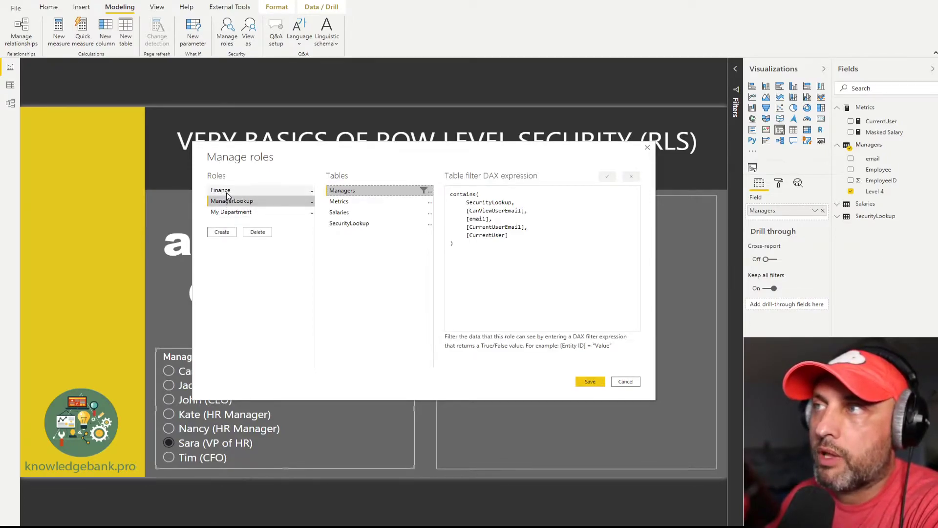
{"action": "left_click", "coordinate": [227, 191]}
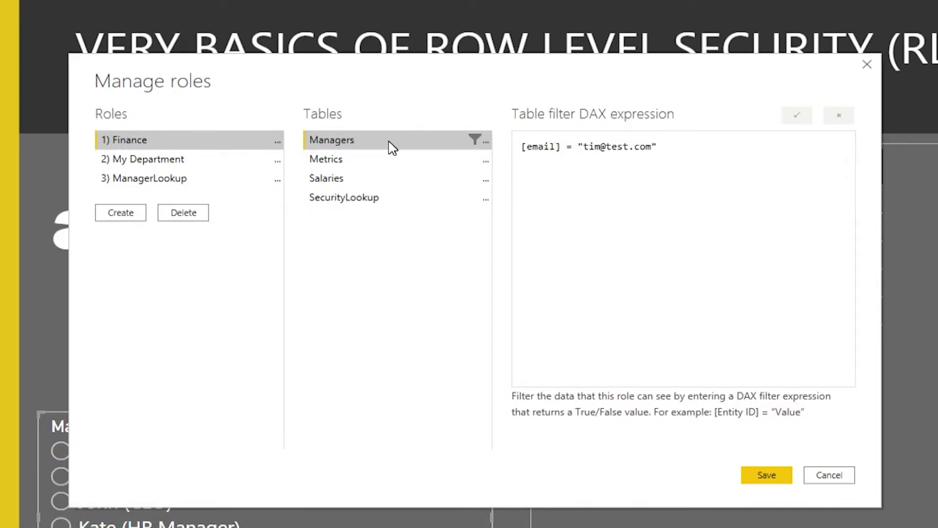
{"action": "left_click_drag", "start_coordinate": [567, 149], "coordinate": [502, 149]}
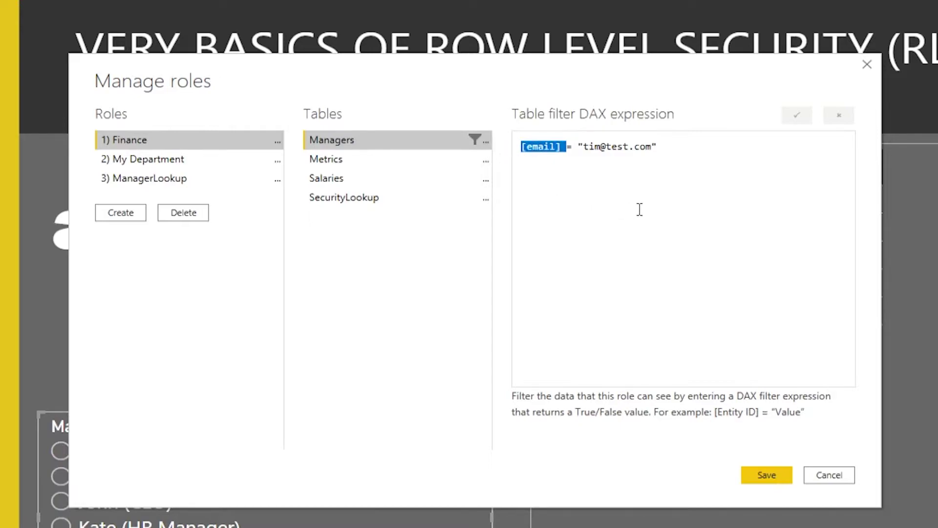
{"action": "left_click_drag", "start_coordinate": [685, 148], "coordinate": [580, 154]}
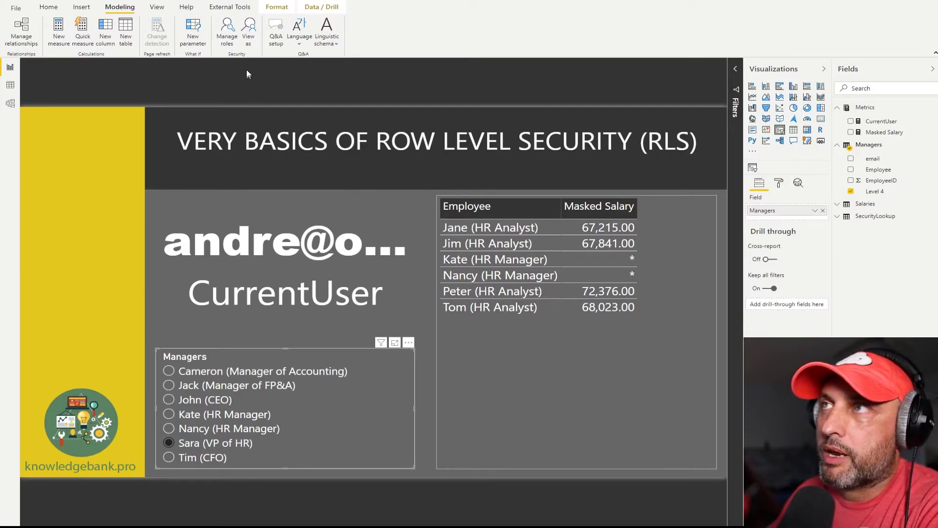
View the report as the 1) Finance role only, with Other user unchecked
{"action": "left_click", "coordinate": [248, 31]}
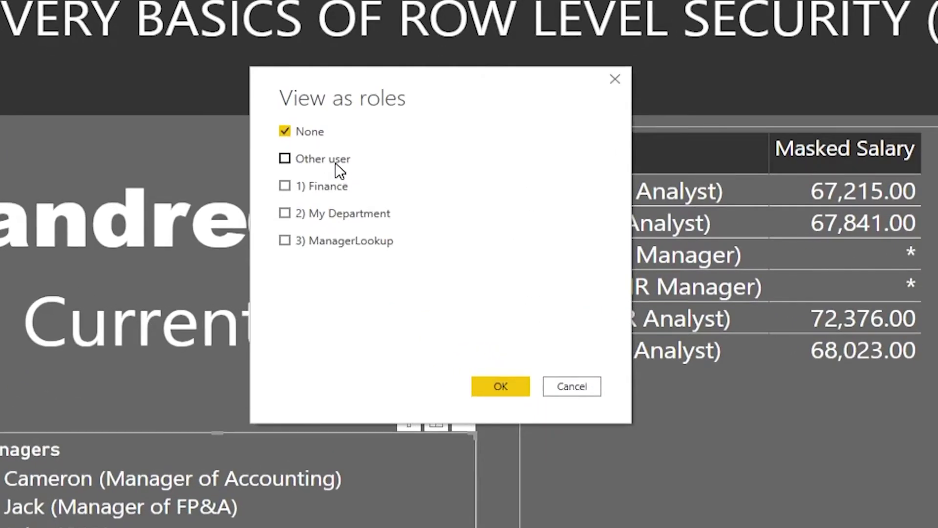
{"action": "left_click", "coordinate": [335, 161]}
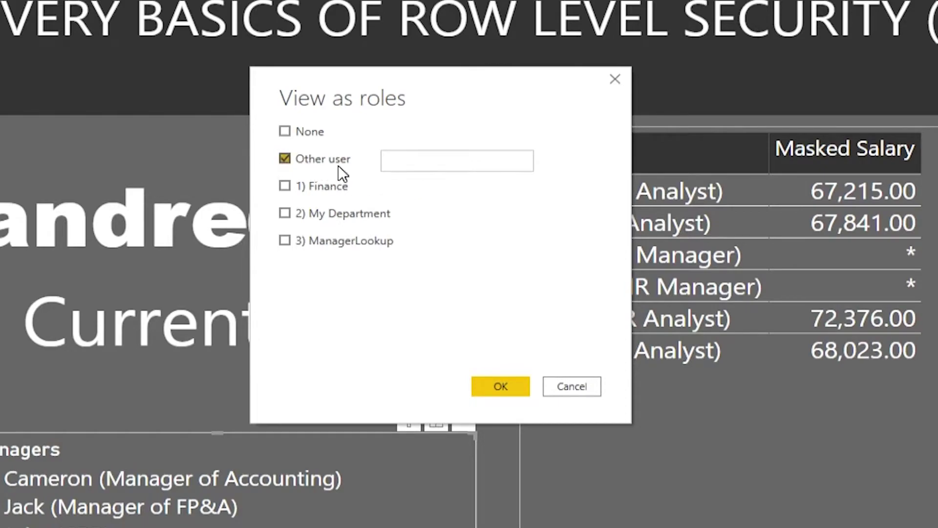
{"action": "left_click", "coordinate": [285, 185]}
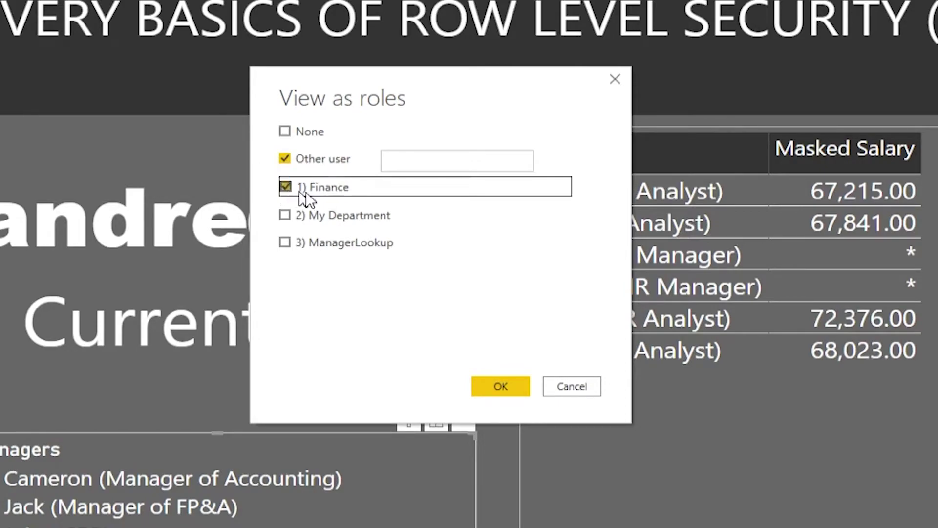
{"action": "left_click", "coordinate": [324, 160]}
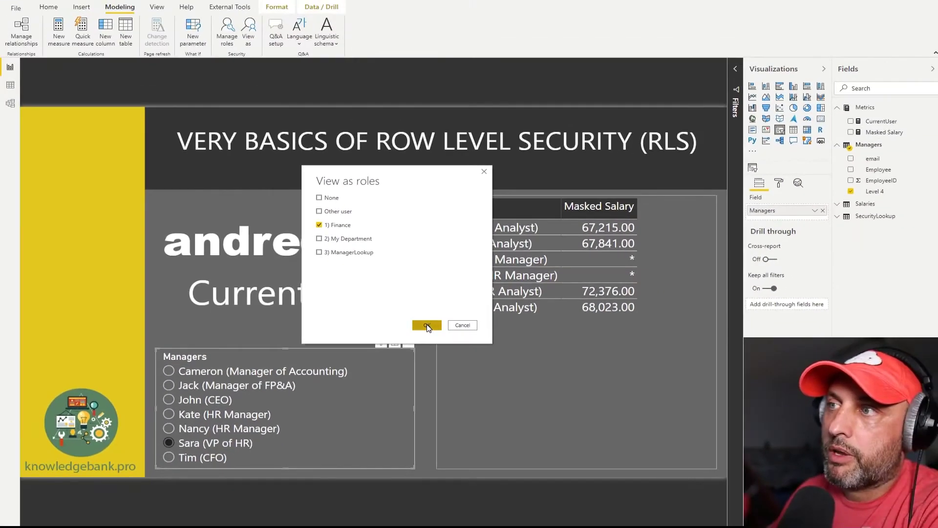
{"action": "left_click", "coordinate": [448, 343]}
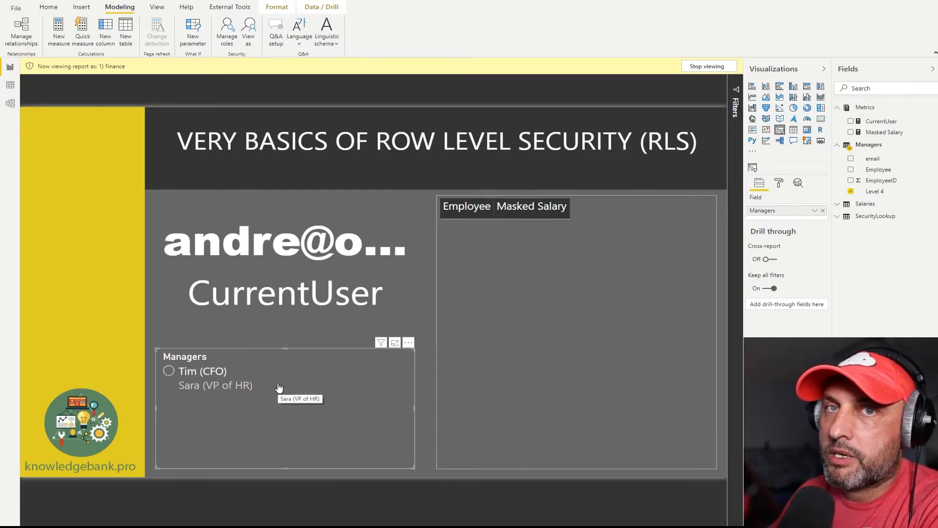
Filter the Finance-role view to the CFO's team and inspect the Managers table data
{"action": "left_click", "coordinate": [266, 397]}
{"action": "left_click", "coordinate": [233, 397]}
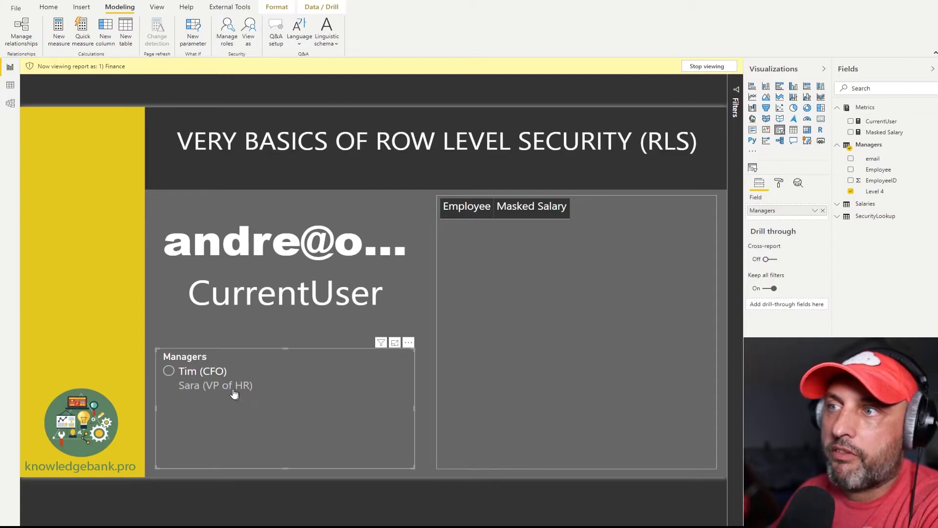
{"action": "left_click", "coordinate": [218, 388]}
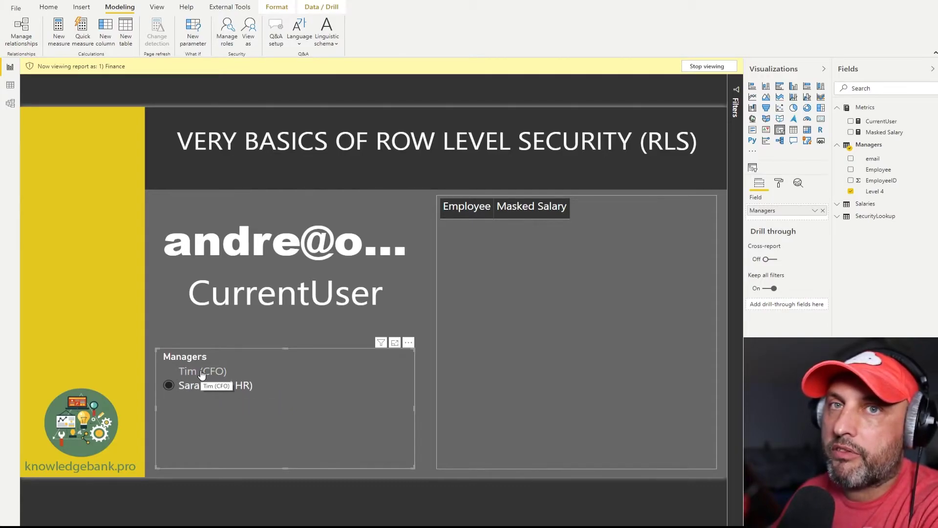
{"action": "left_click", "coordinate": [201, 372]}
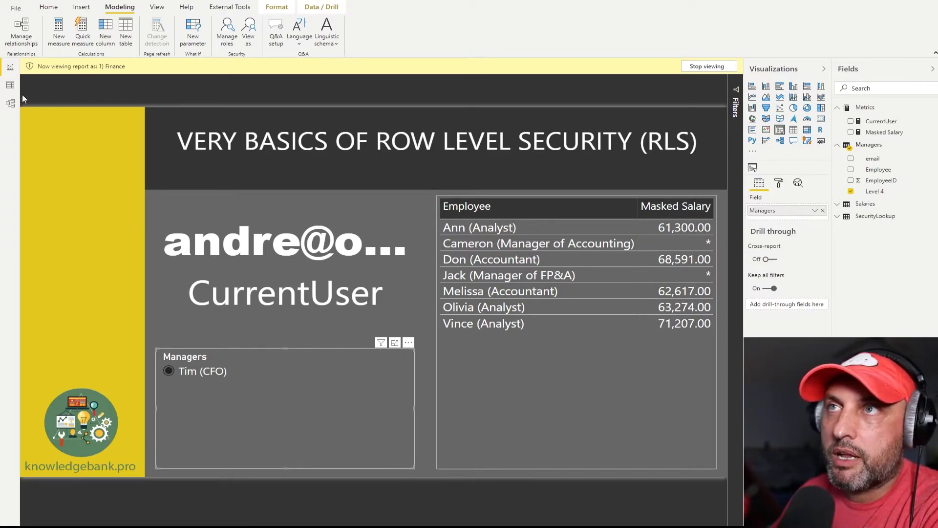
{"action": "left_click", "coordinate": [11, 86]}
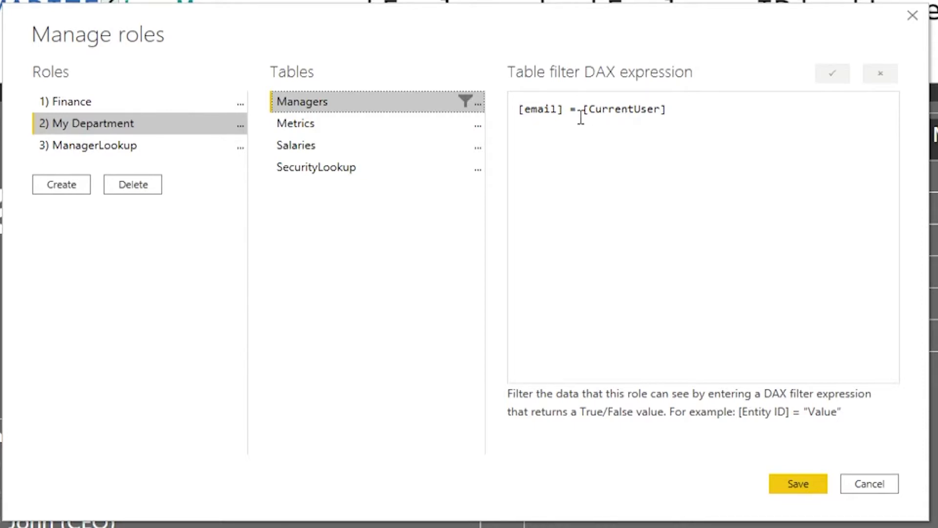
Highlight [email] and [CurrentUser] in the 2) My Department role's filter expression
{"action": "left_click_drag", "start_coordinate": [570, 109], "coordinate": [511, 113]}
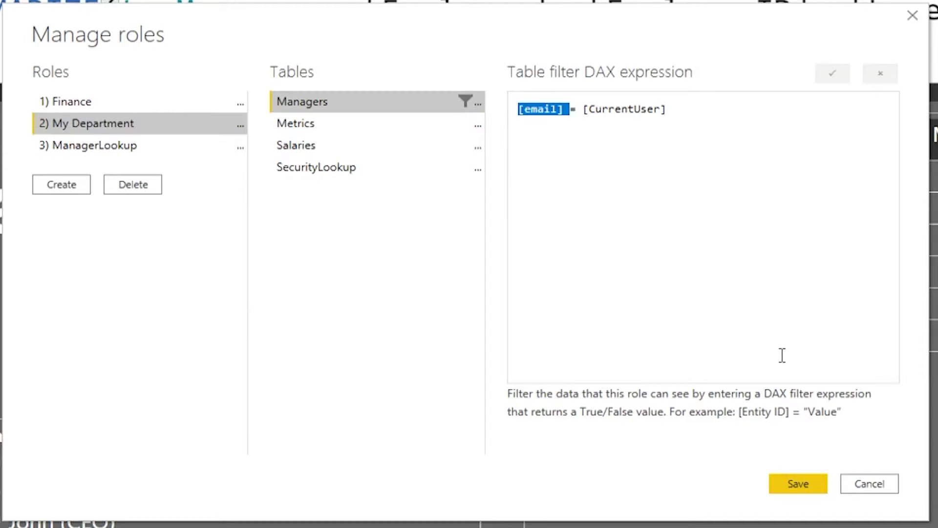
{"action": "left_click_drag", "start_coordinate": [669, 109], "coordinate": [591, 110]}
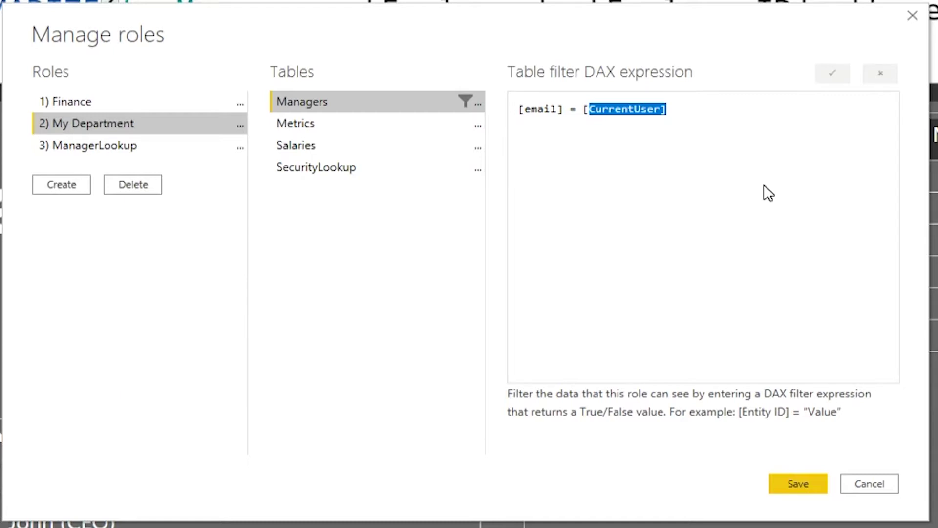
{"action": "left_click", "coordinate": [684, 126]}
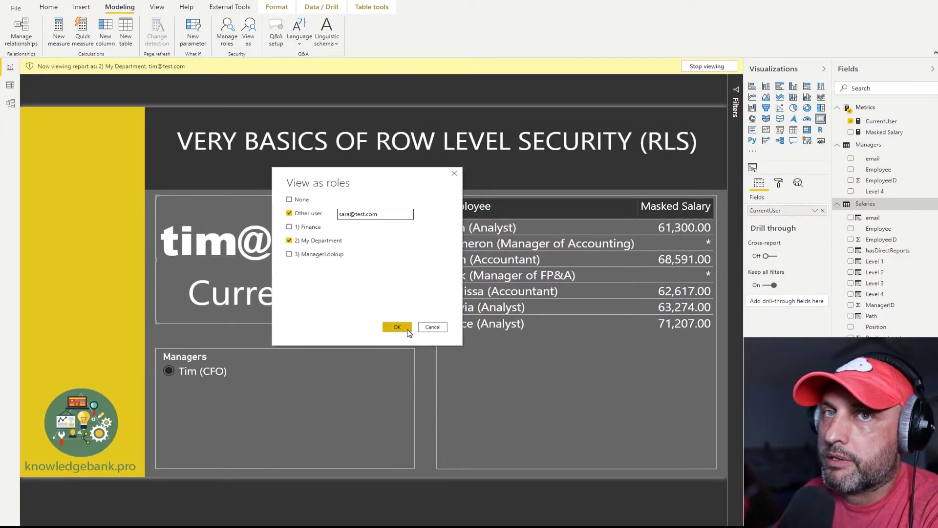
View as the VP of HR's e-mail under My Department, then try the CFO and VP of HR slicer items
{"action": "left_click", "coordinate": [407, 330]}
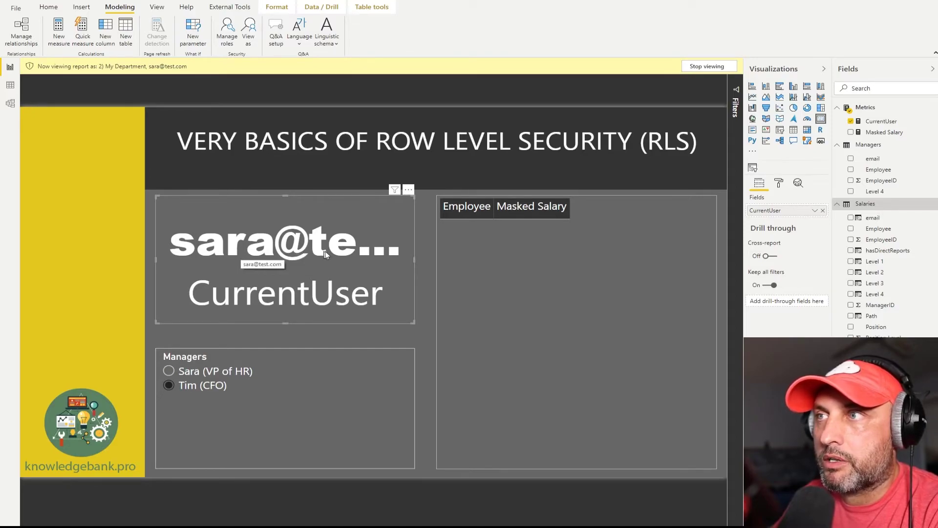
{"action": "left_click", "coordinate": [200, 387]}
{"action": "left_click", "coordinate": [203, 386]}
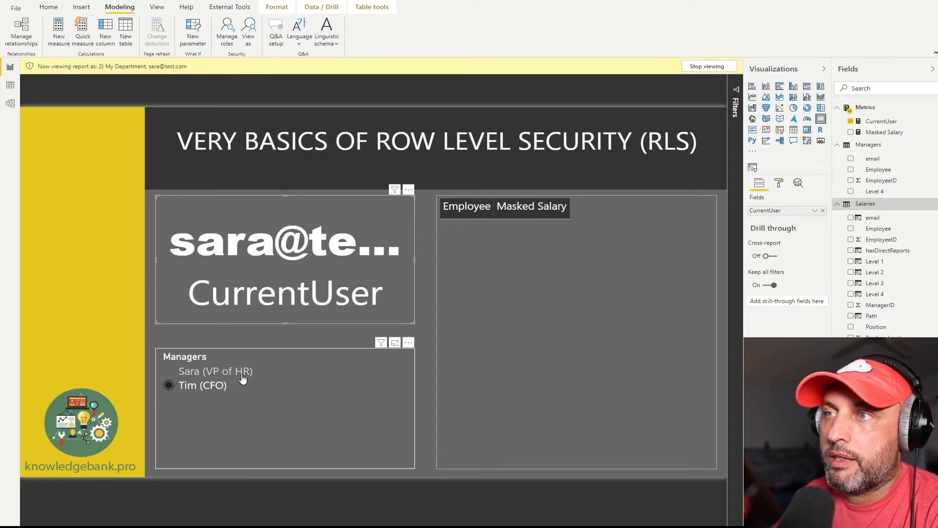
{"action": "left_click", "coordinate": [226, 376]}
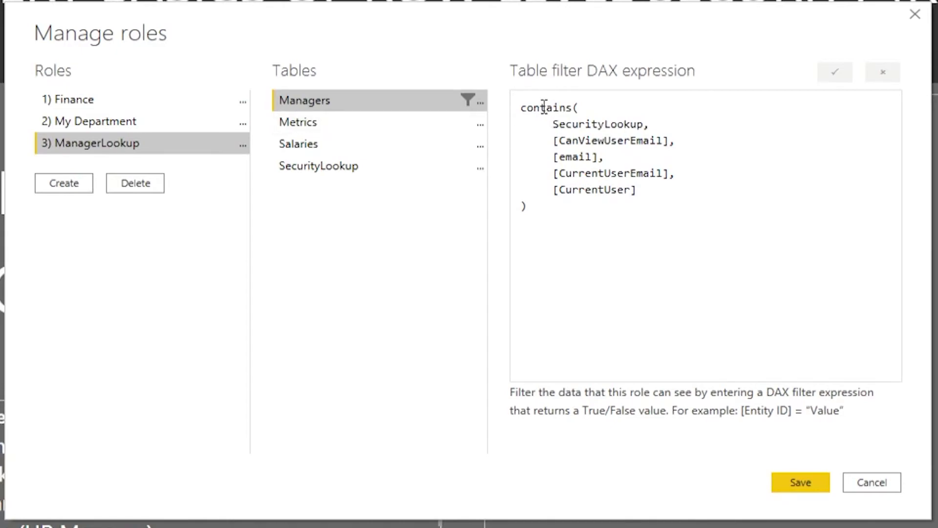
{"action": "double_click", "coordinate": [607, 126]}
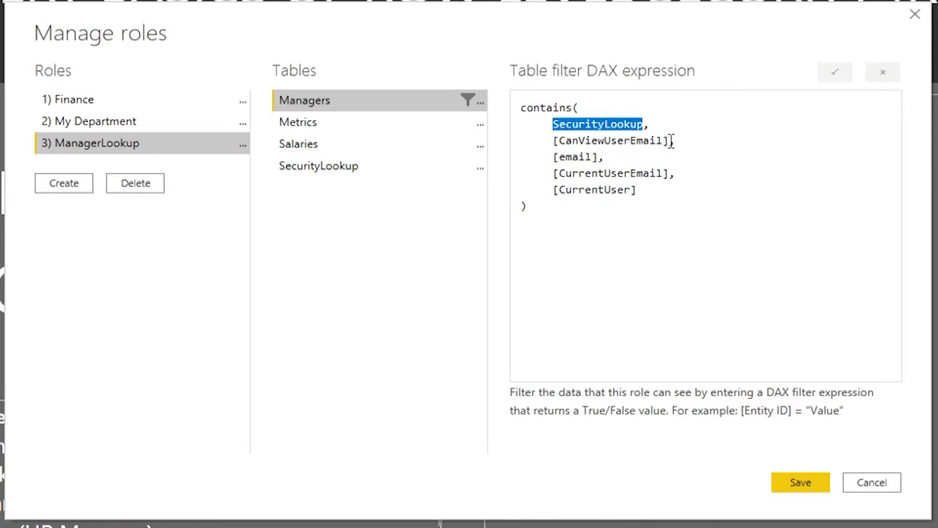
{"action": "left_click_drag", "start_coordinate": [674, 142], "coordinate": [560, 141]}
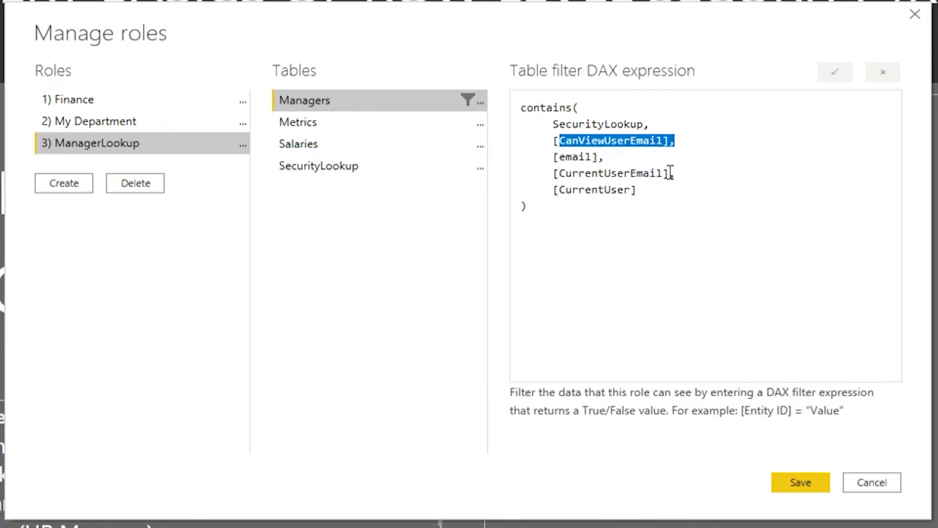
{"action": "left_click_drag", "start_coordinate": [675, 173], "coordinate": [559, 173]}
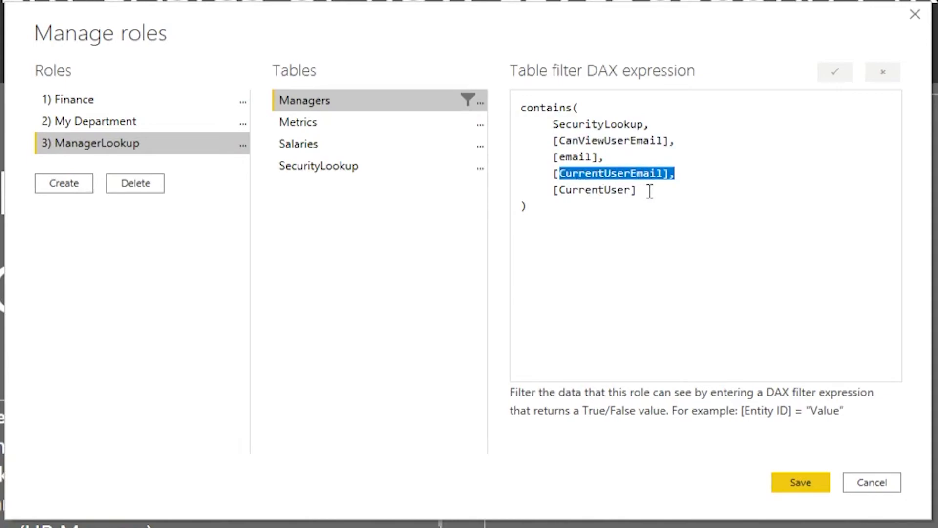
{"action": "left_click_drag", "start_coordinate": [637, 189], "coordinate": [559, 189]}
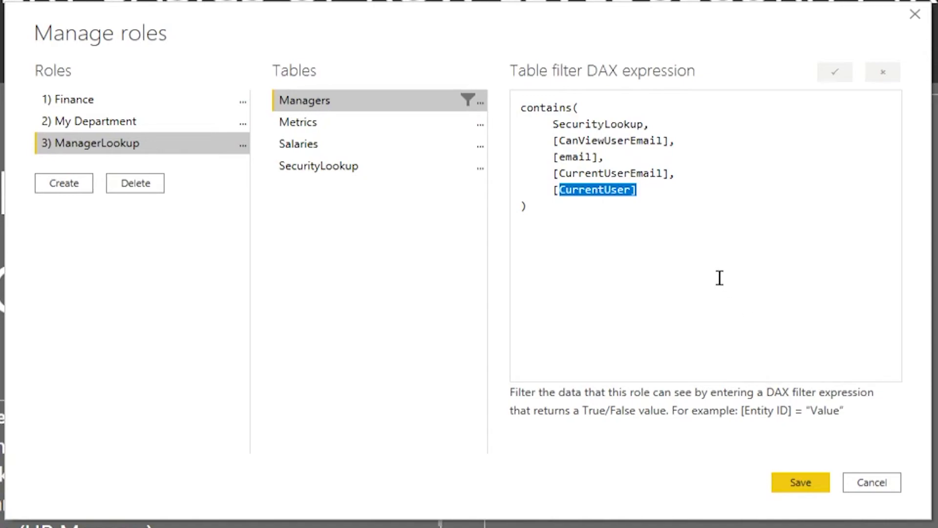
{"action": "left_click_drag", "start_coordinate": [665, 194], "coordinate": [560, 189]}
{"action": "double_click", "coordinate": [595, 124]}
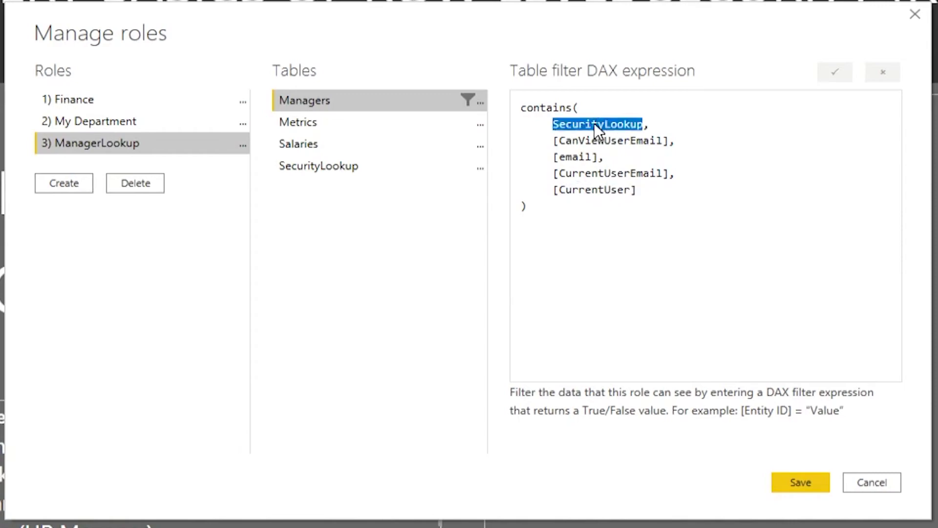
{"action": "double_click", "coordinate": [611, 140]}
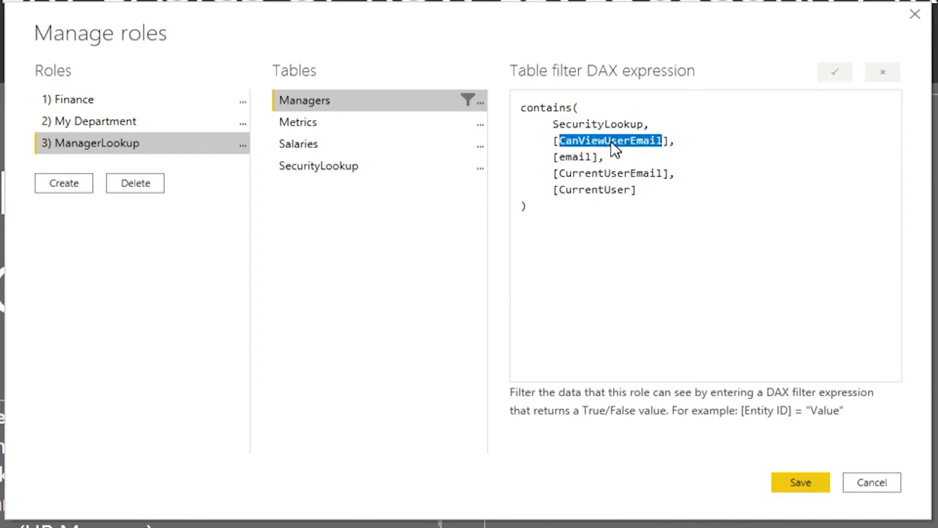
{"action": "double_click", "coordinate": [579, 157]}
{"action": "double_click", "coordinate": [610, 174]}
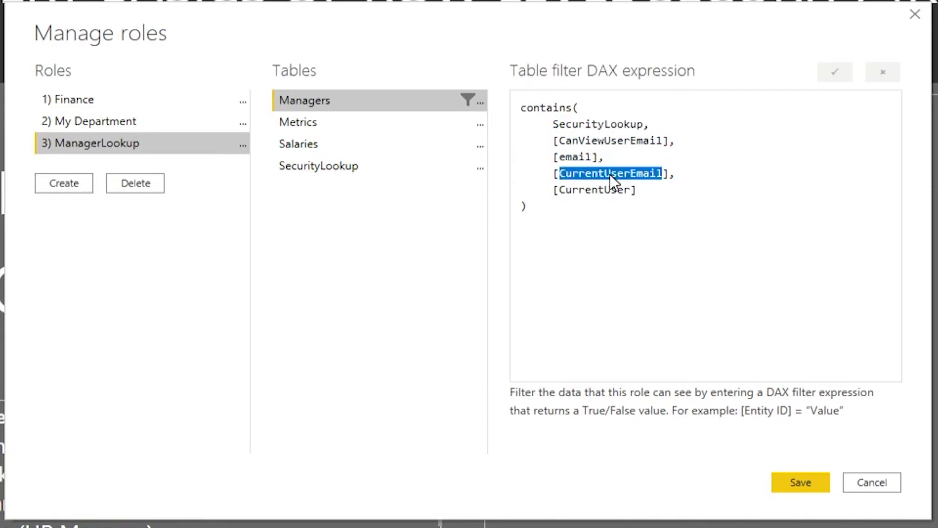
{"action": "double_click", "coordinate": [610, 190]}
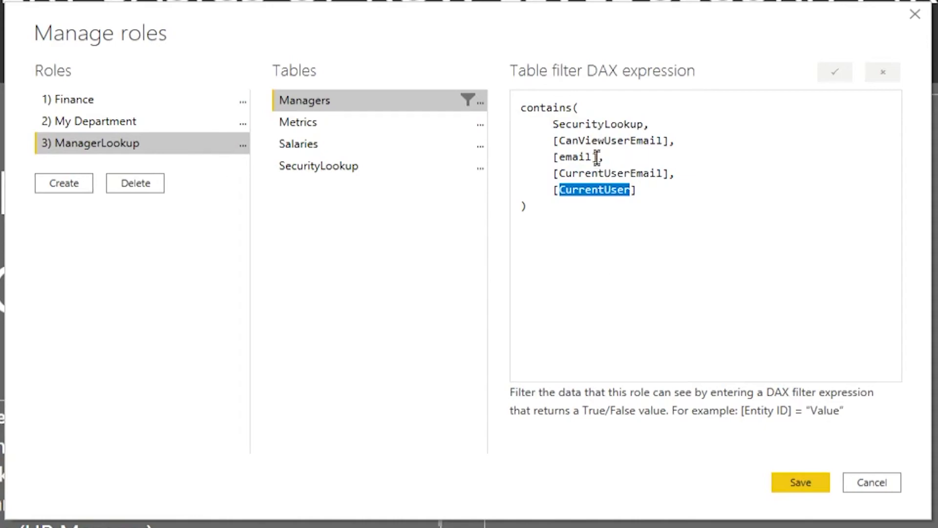
{"action": "left_click_drag", "start_coordinate": [519, 140], "coordinate": [519, 184]}
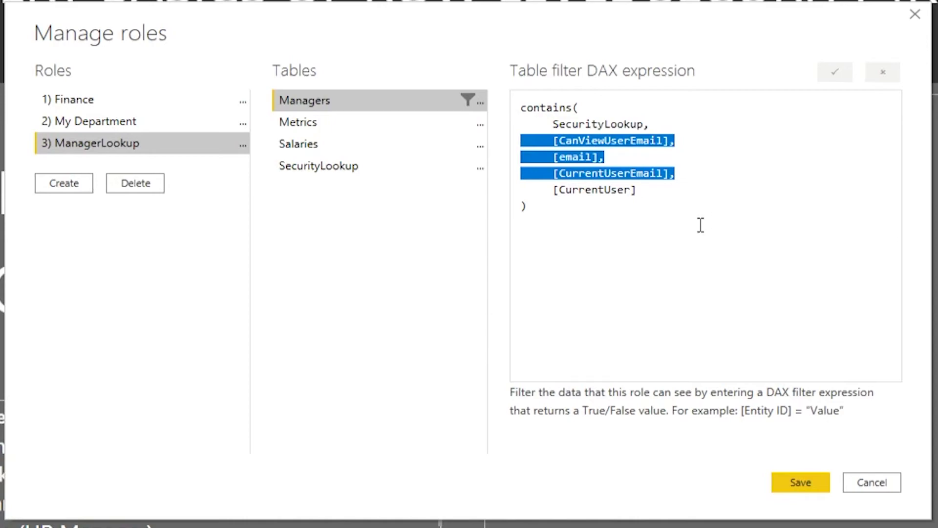
{"action": "left_click", "coordinate": [800, 278]}
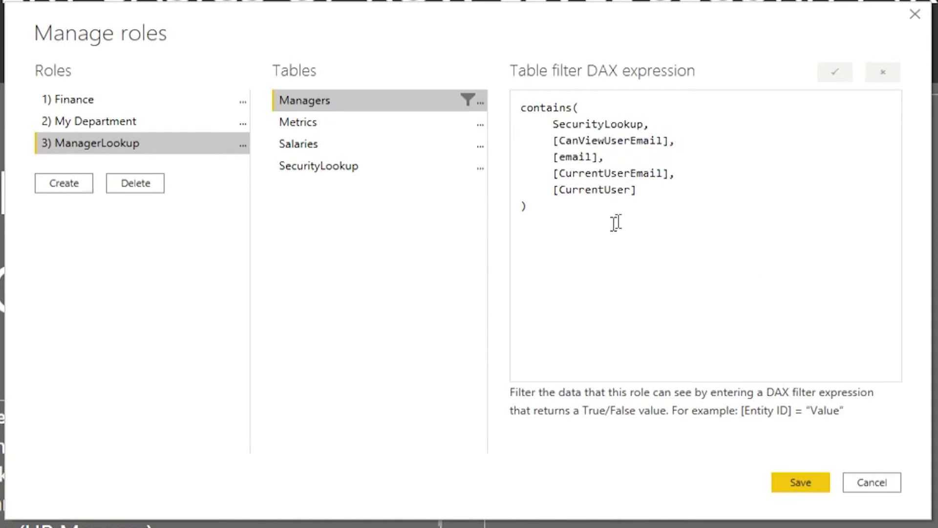
{"action": "left_click_drag", "start_coordinate": [519, 140], "coordinate": [668, 168]}
{"action": "left_click", "coordinate": [668, 156]}
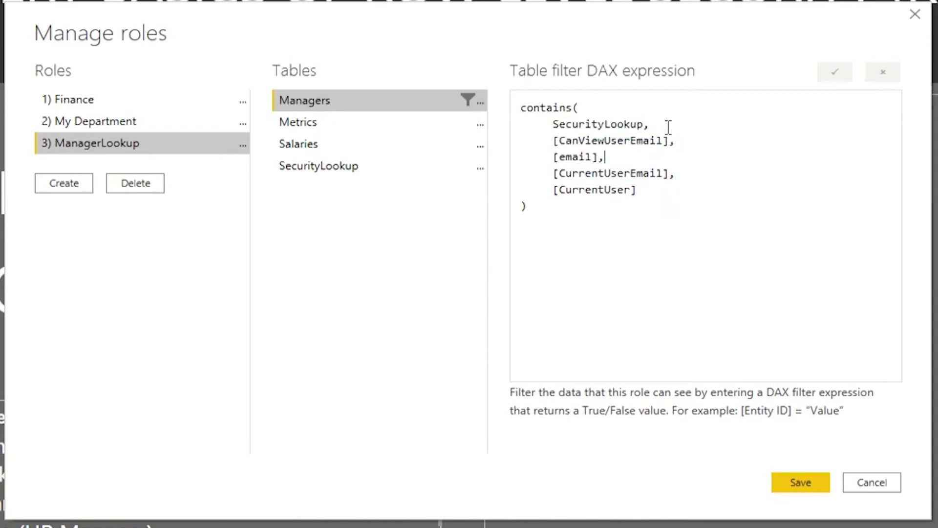
{"action": "double_click", "coordinate": [605, 125]}
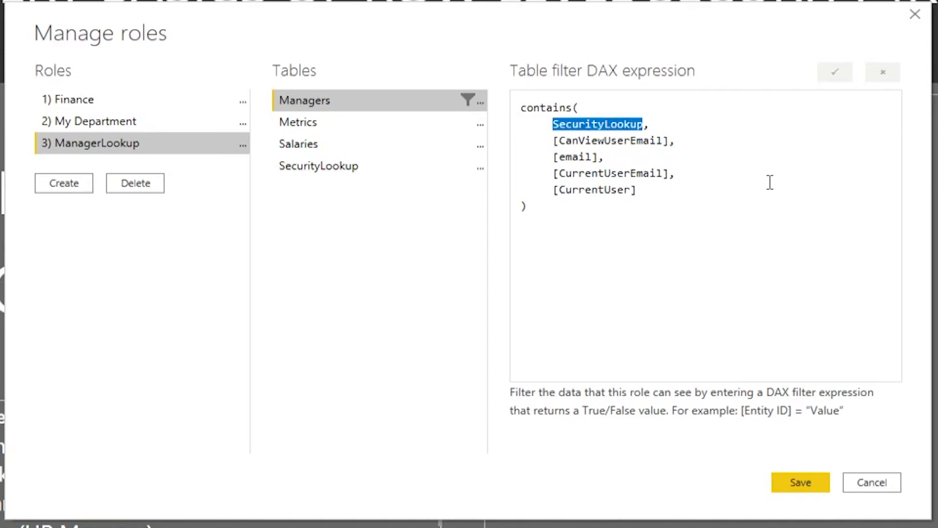
{"action": "left_click", "coordinate": [666, 141]}
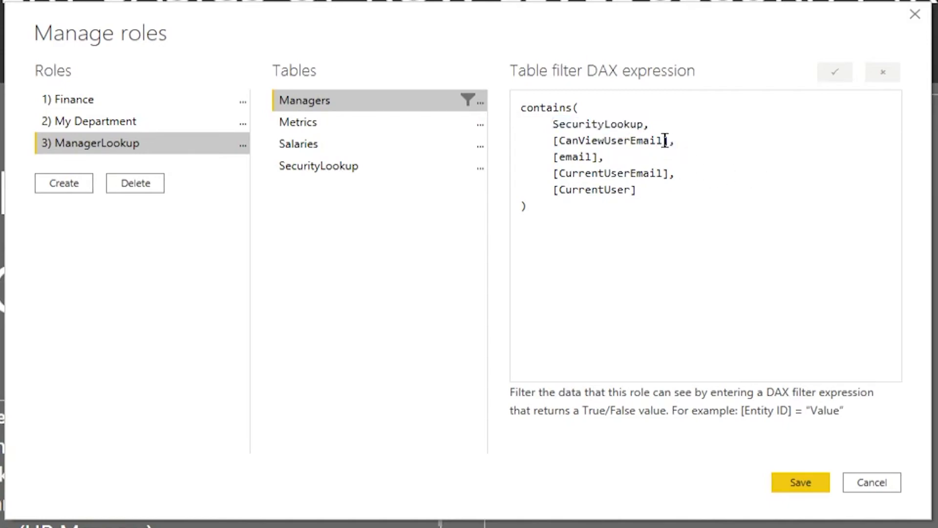
{"action": "left_click_drag", "start_coordinate": [675, 141], "coordinate": [559, 141]}
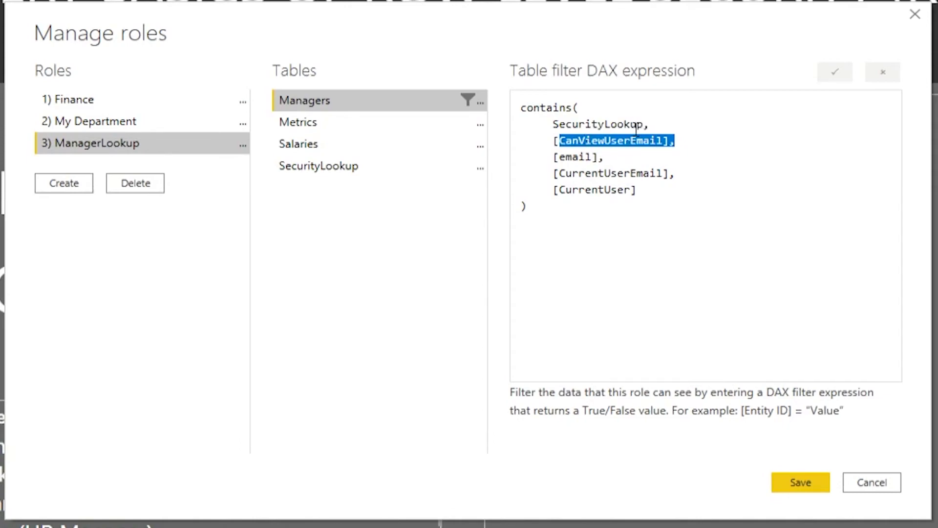
{"action": "left_click_drag", "start_coordinate": [605, 156], "coordinate": [560, 157]}
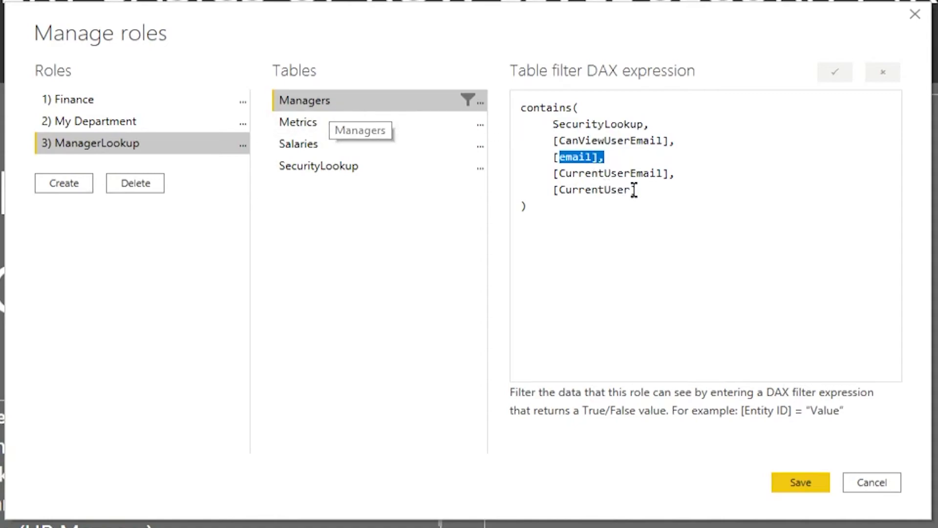
{"action": "left_click_drag", "start_coordinate": [645, 190], "coordinate": [551, 189]}
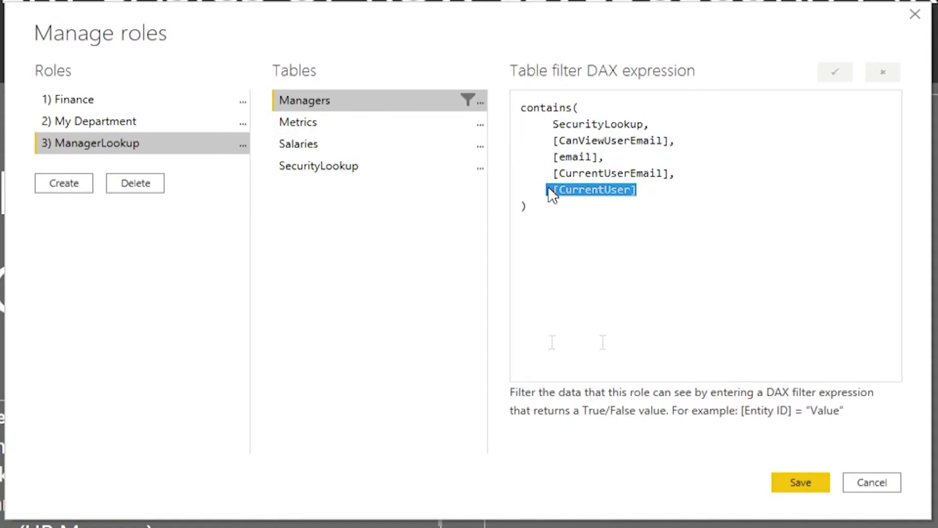
{"action": "left_click", "coordinate": [551, 195]}
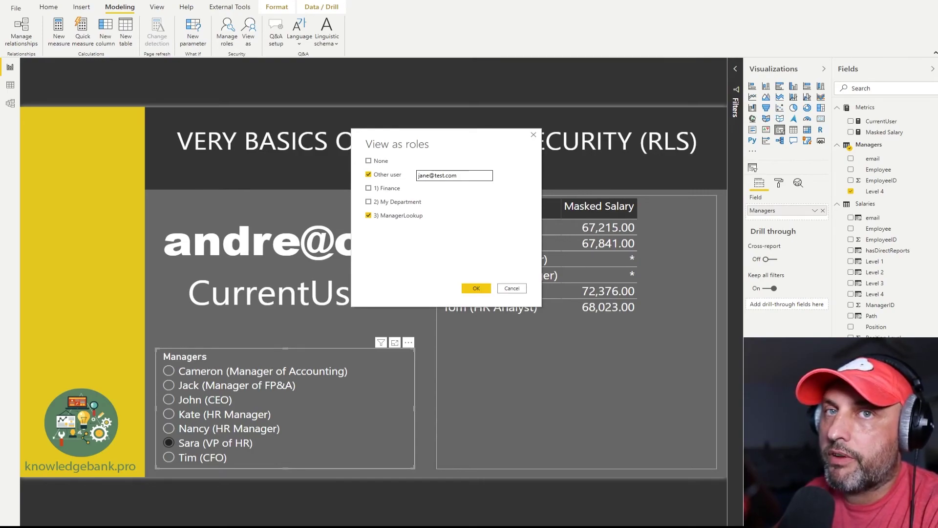
View the report as 3) ManagerLookup for a different test user's e-mail
{"action": "key", "text": "Return"}
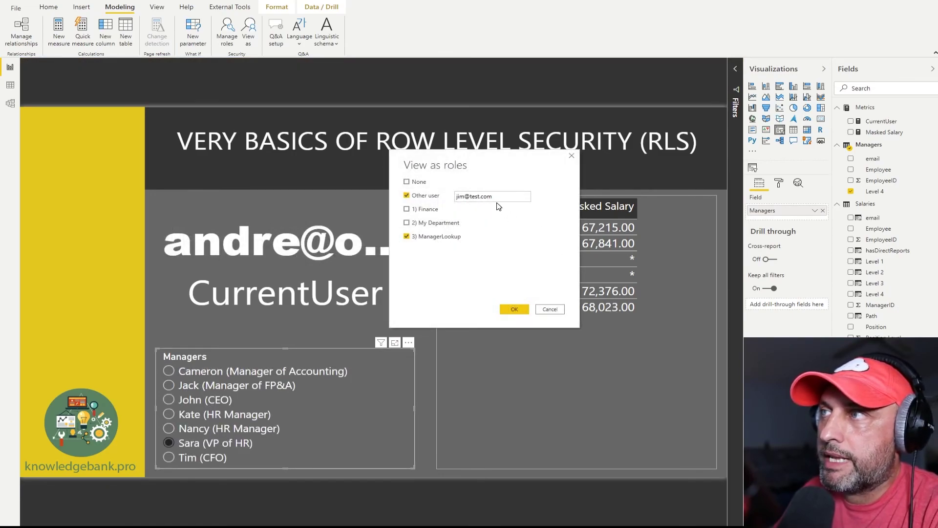
{"action": "left_click", "coordinate": [514, 310]}
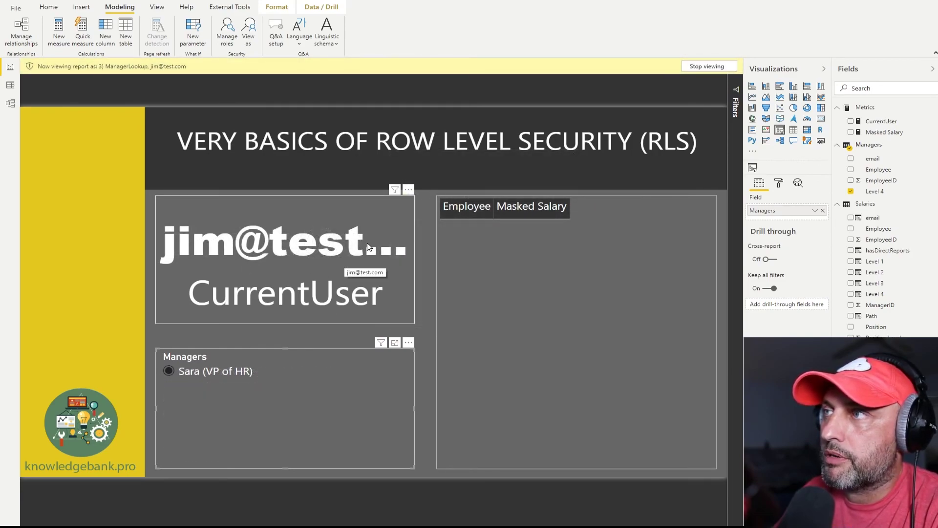
Toggle the VP of HR entry in the Managers slicer repeatedly, leaving it selected under ManagerLookup
{"action": "left_click", "coordinate": [208, 379]}
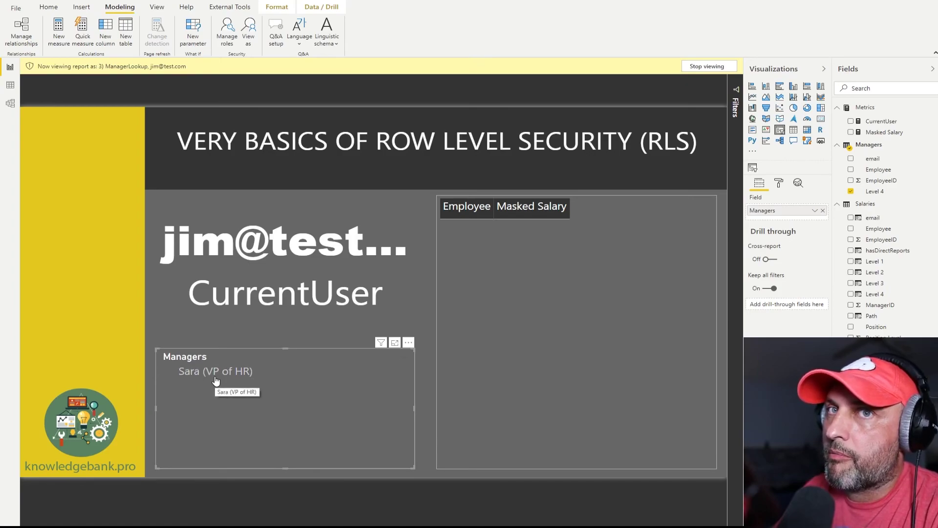
{"action": "left_click", "coordinate": [215, 380]}
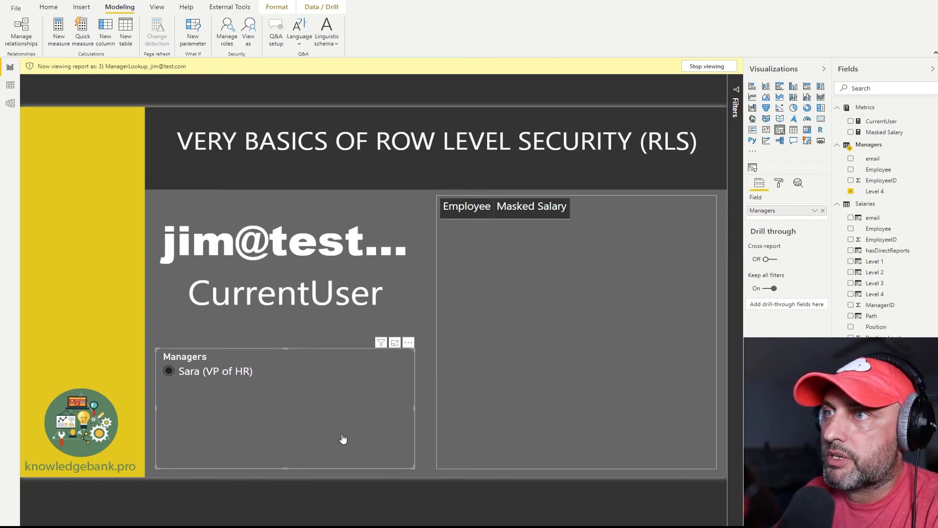
{"action": "left_click", "coordinate": [217, 379]}
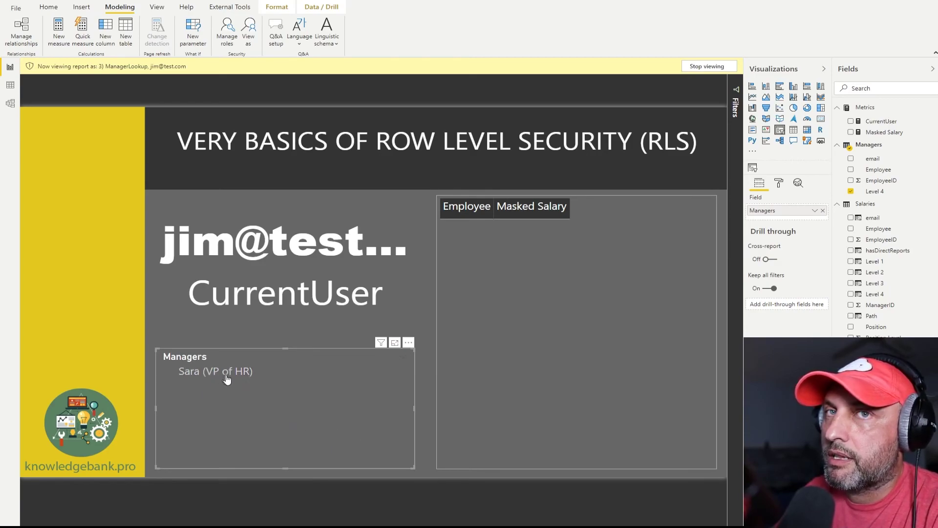
{"action": "left_click", "coordinate": [230, 380]}
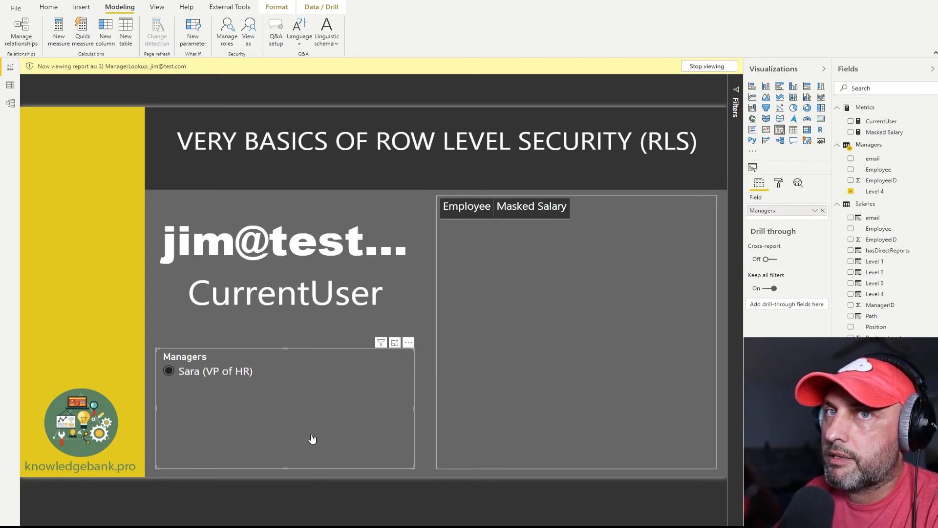
{"action": "left_click", "coordinate": [213, 379]}
{"action": "left_click", "coordinate": [215, 380]}
{"action": "left_click", "coordinate": [215, 380]}
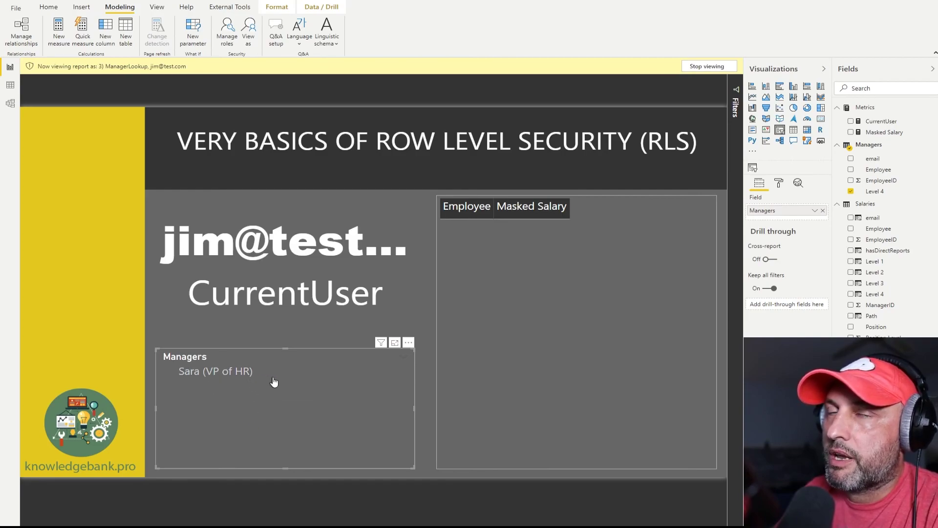
{"action": "left_click", "coordinate": [276, 382]}
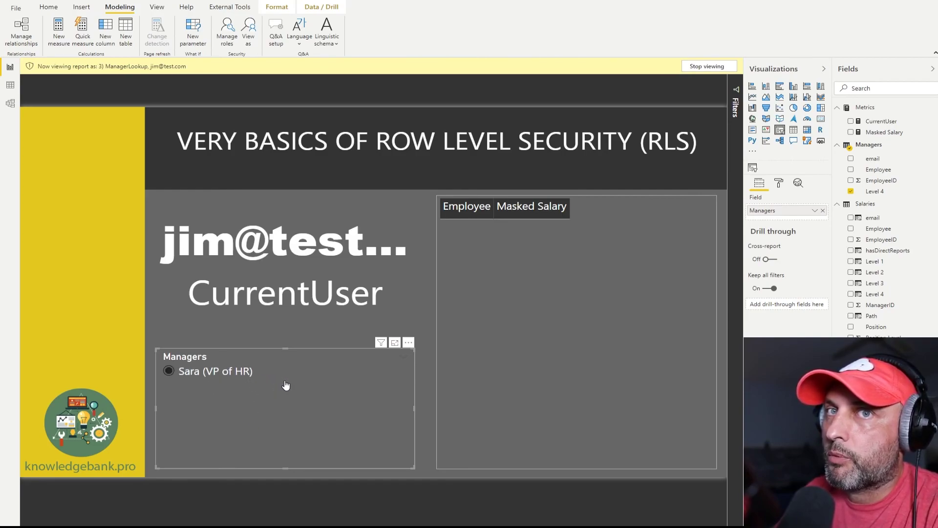